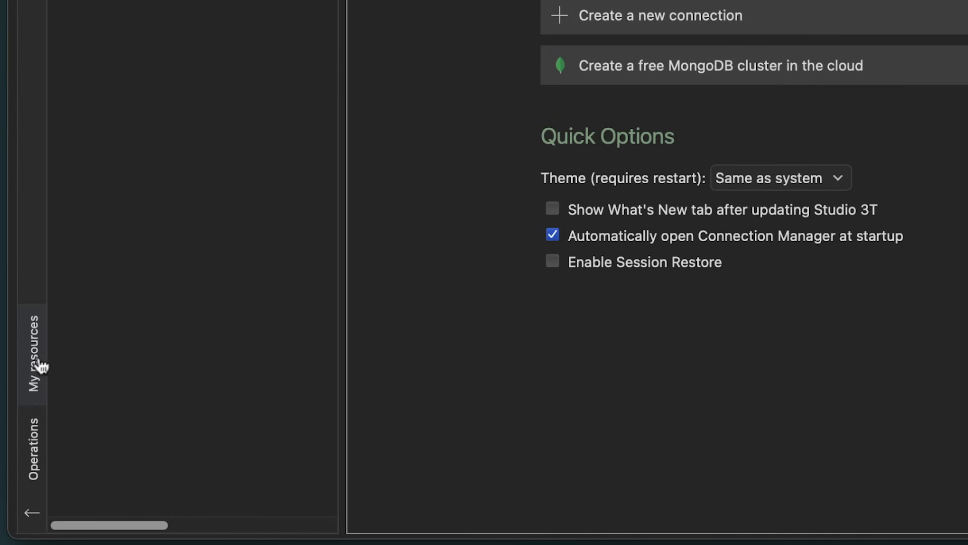
# Show My resources and look over the Quick Share requests, Shared folder invites and Local Resources entries.
pyautogui.click(40, 367)
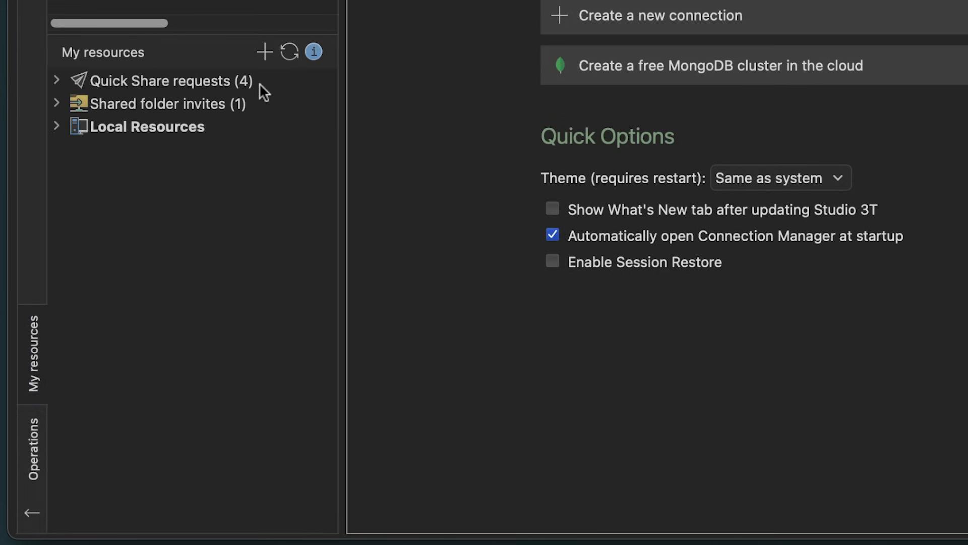
pyautogui.click(272, 86)
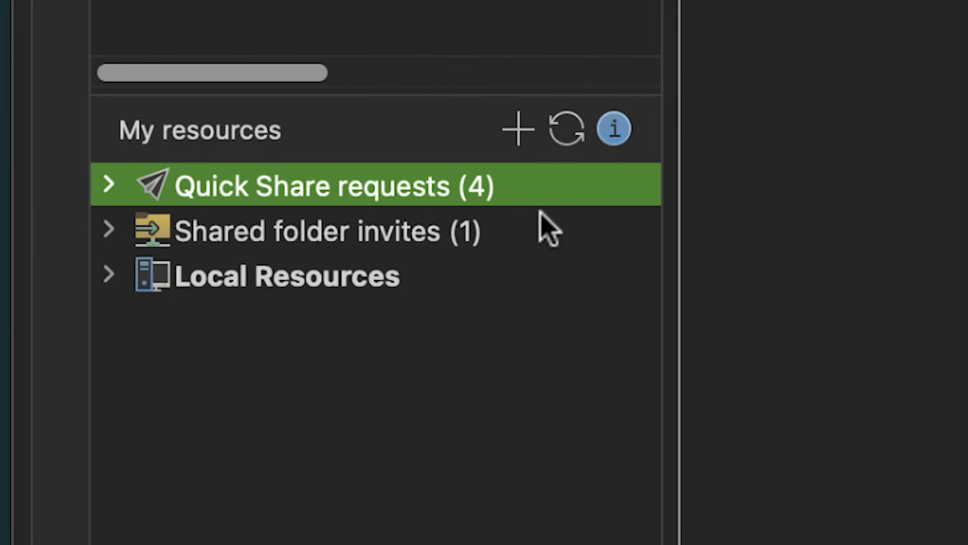
pyautogui.click(541, 222)
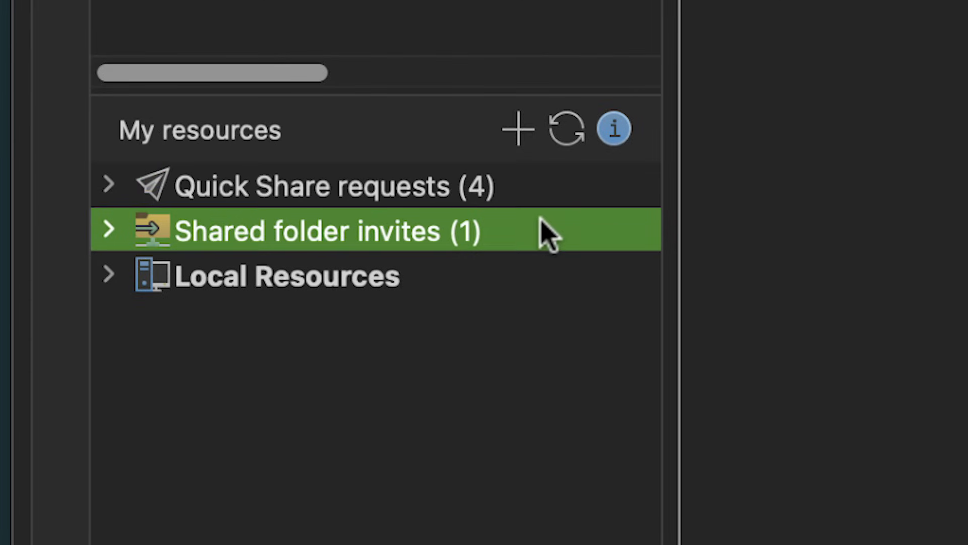
pyautogui.click(510, 266)
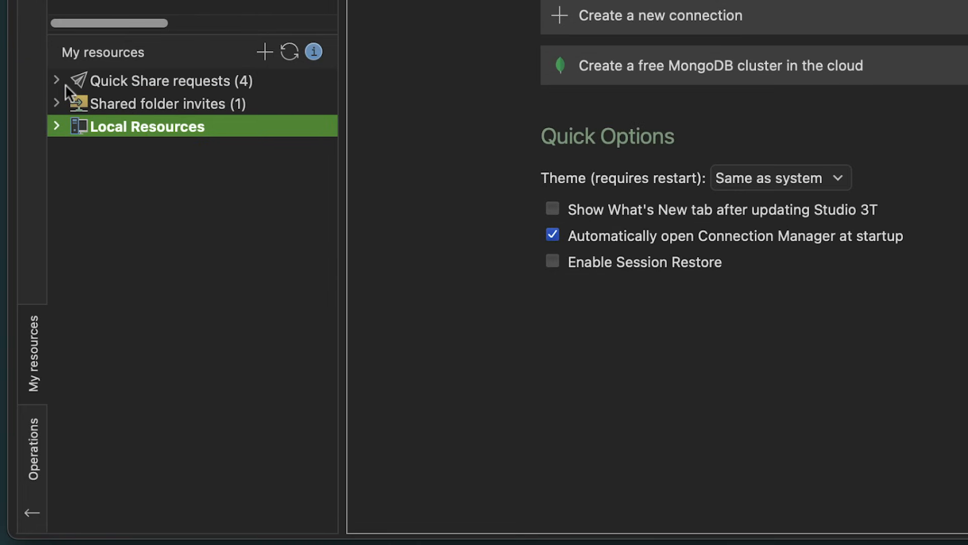
# Expand Quick Share requests and look through the housing aggregation, the courses query and the two shared standalone connections.
pyautogui.click(57, 79)
pyautogui.click(276, 82)
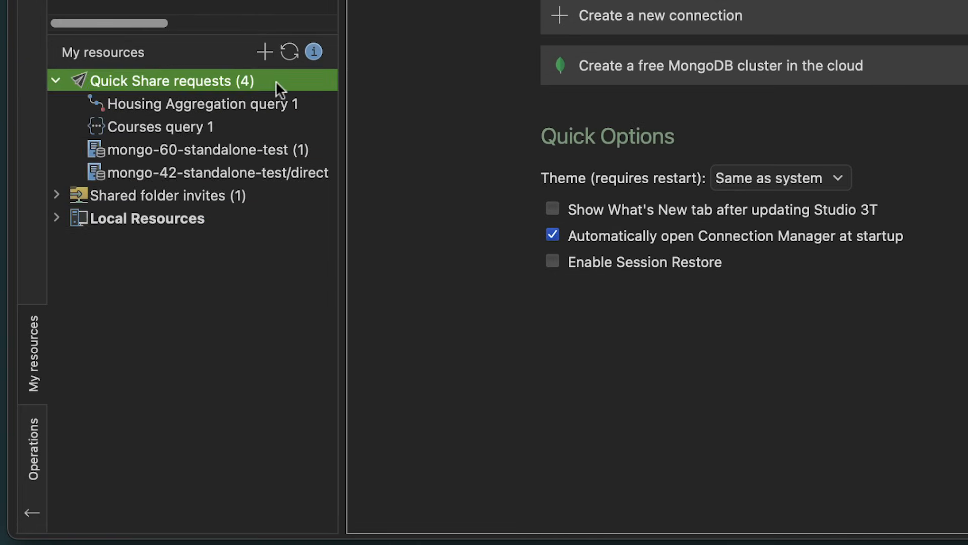
pyautogui.click(272, 102)
pyautogui.click(257, 124)
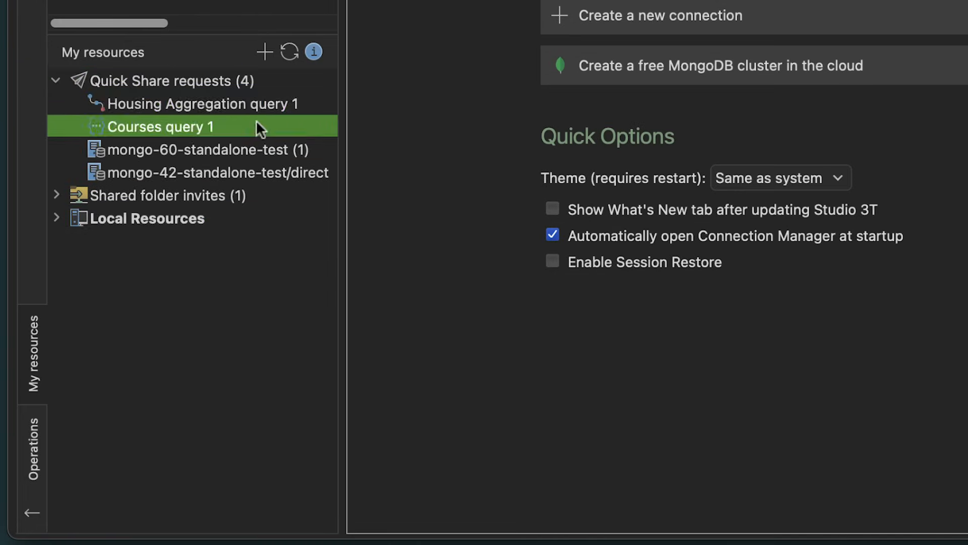
pyautogui.click(259, 142)
pyautogui.click(267, 170)
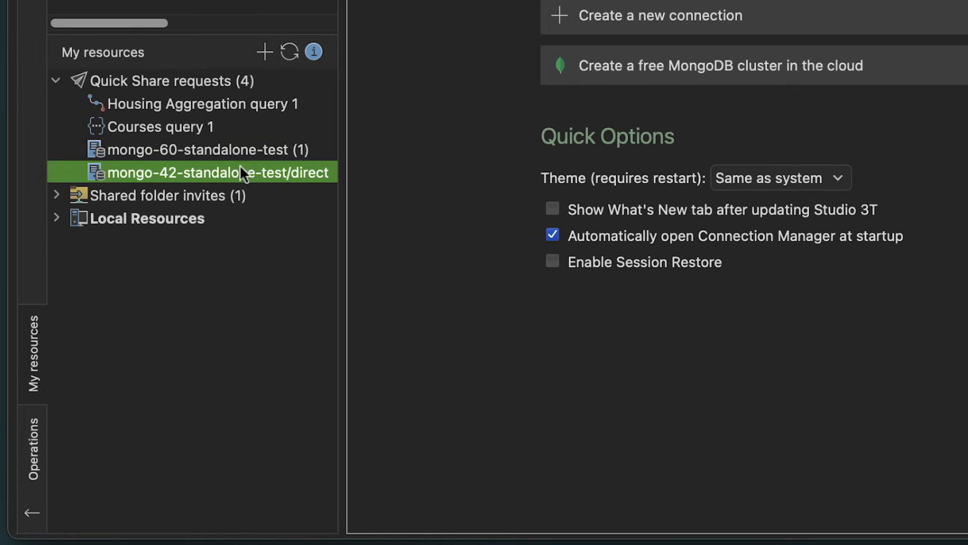
# Expand Shared folder invites, review the pending folder invite and accept it.
pyautogui.click(56, 193)
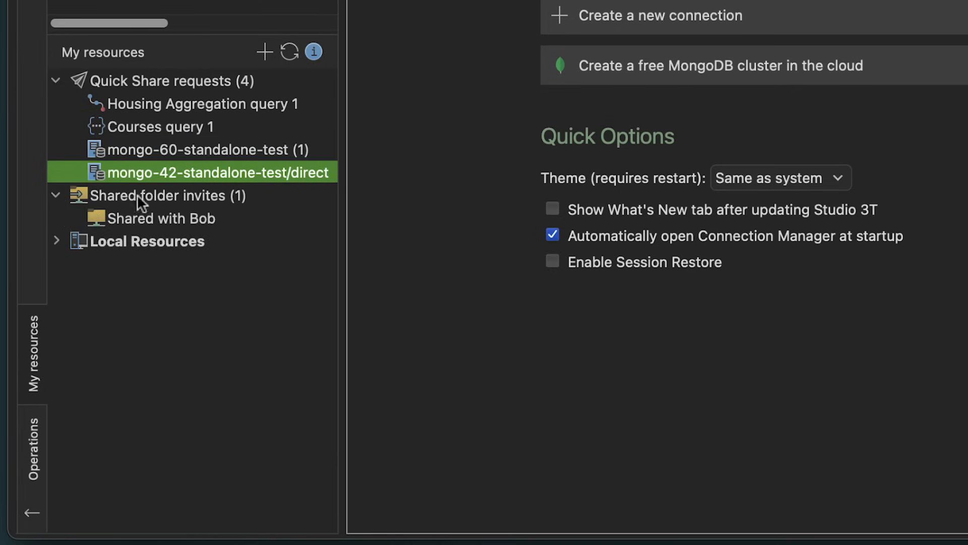
pyautogui.click(207, 198)
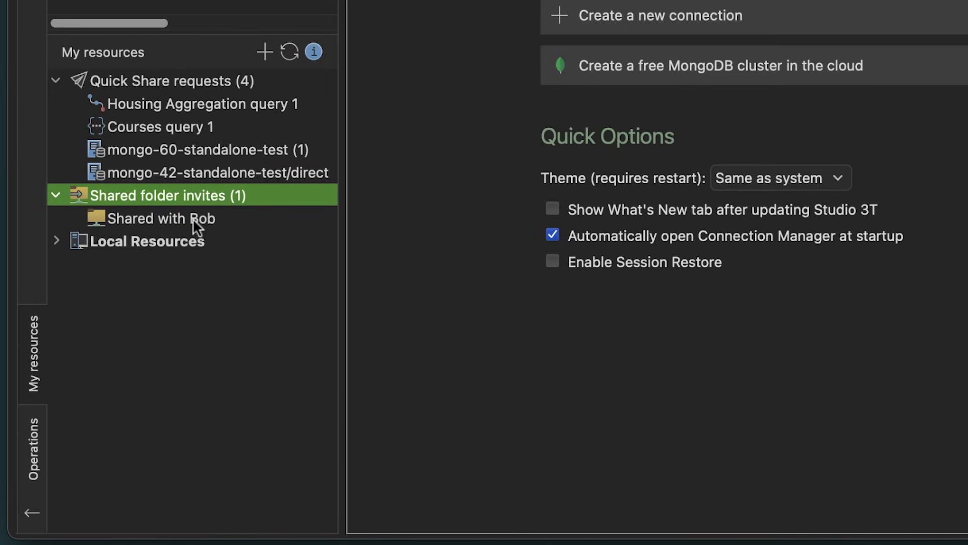
pyautogui.rightClick(231, 215)
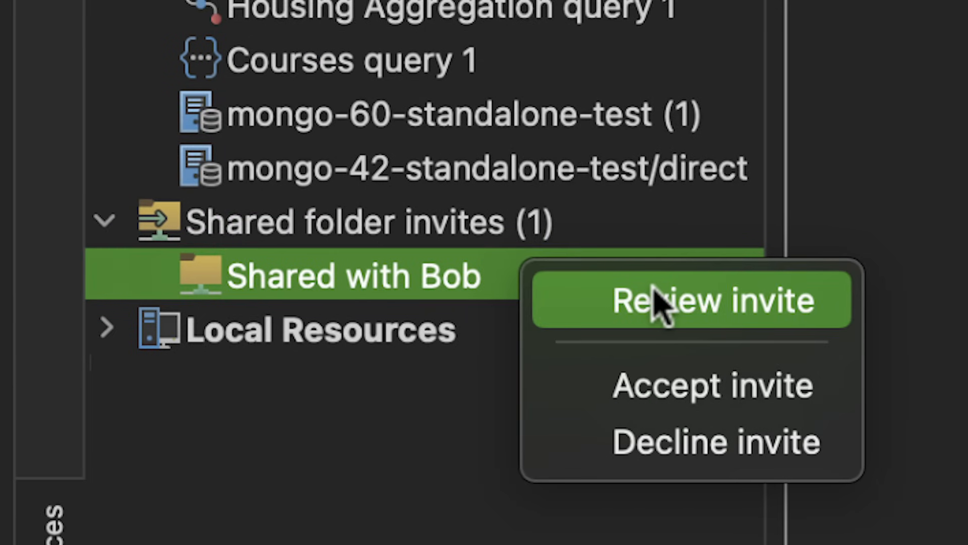
pyautogui.click(656, 297)
pyautogui.click(608, 290)
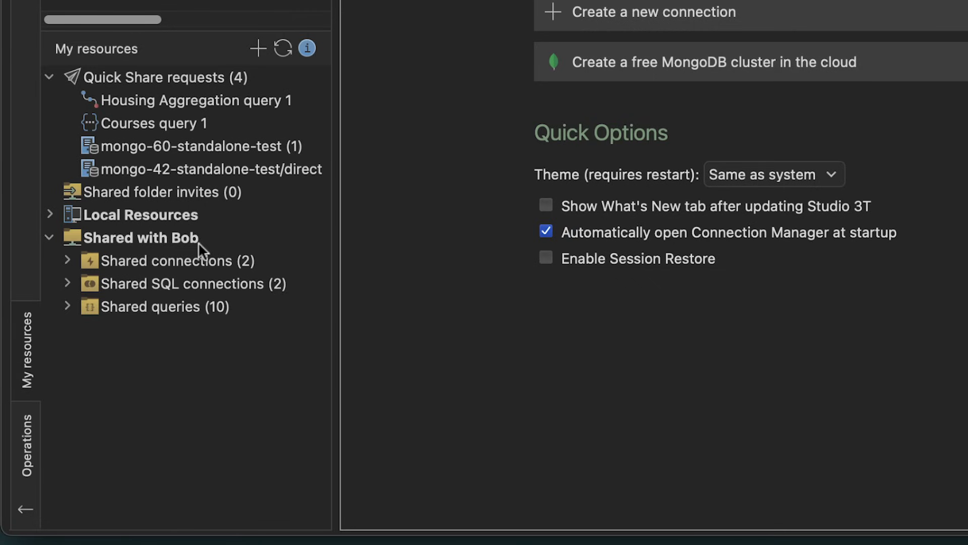
# Delete the newly joined shared folder below Local Resources for everyone.
pyautogui.click(199, 242)
pyautogui.click(206, 219)
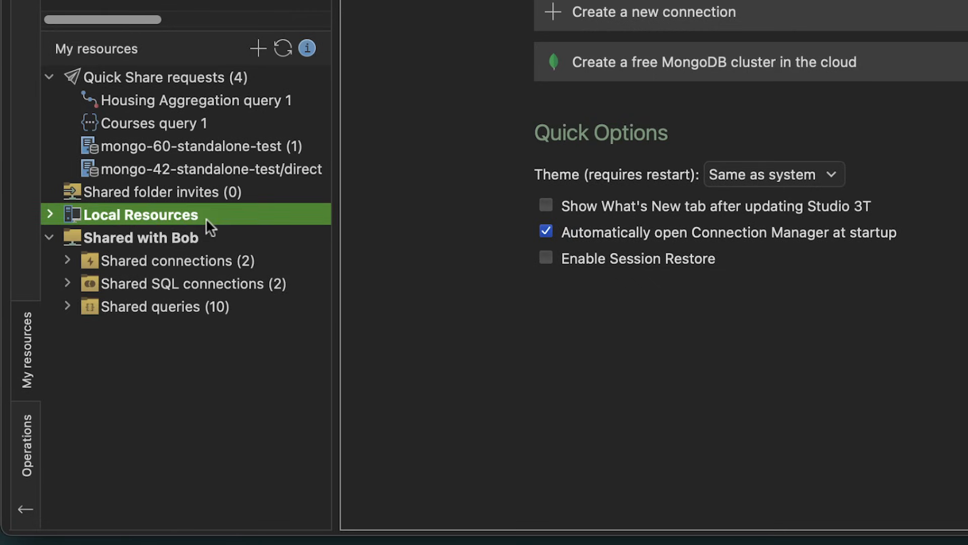
pyautogui.click(207, 238)
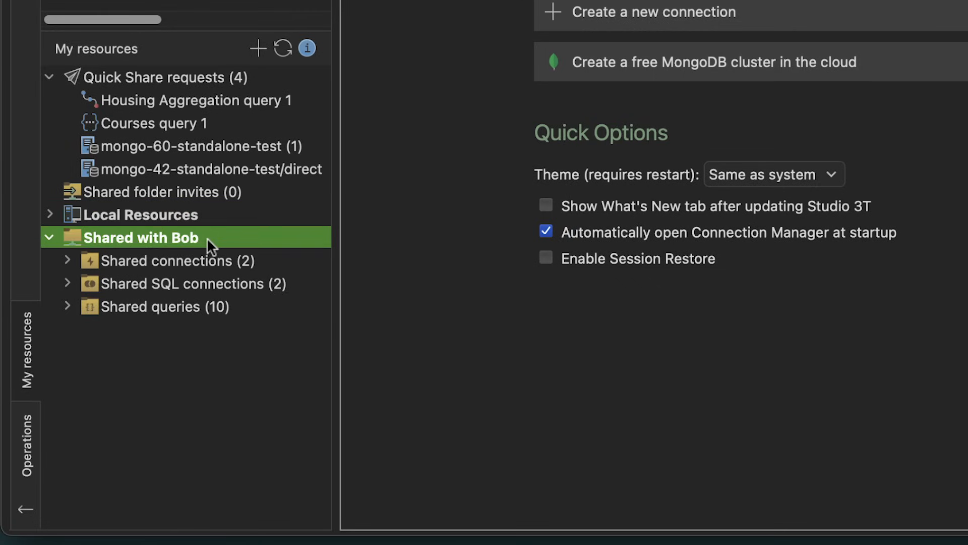
pyautogui.rightClick(207, 237)
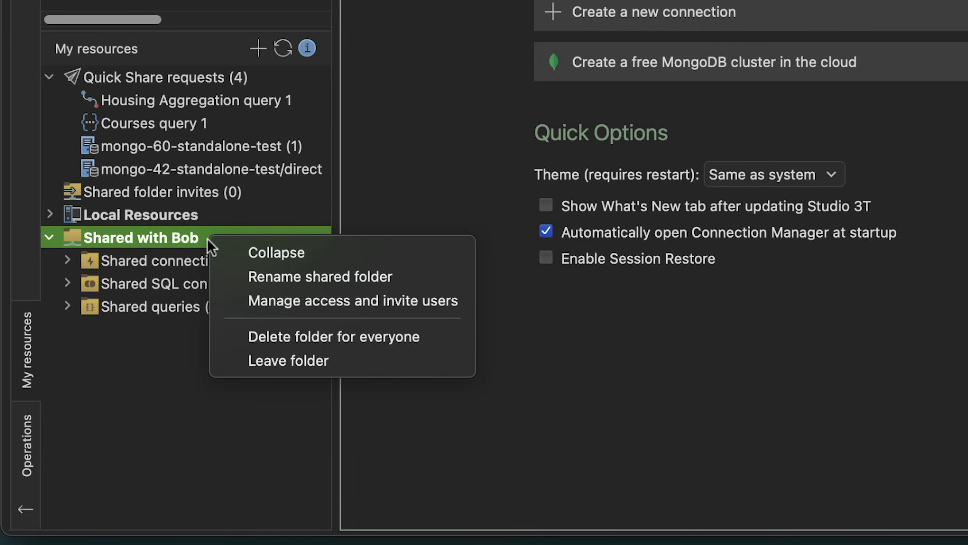
pyautogui.click(454, 327)
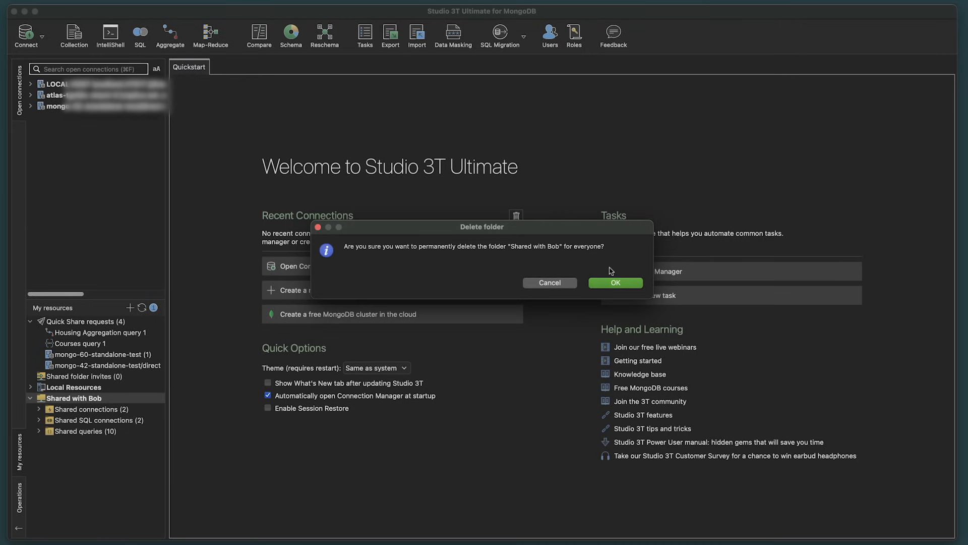
pyautogui.click(616, 282)
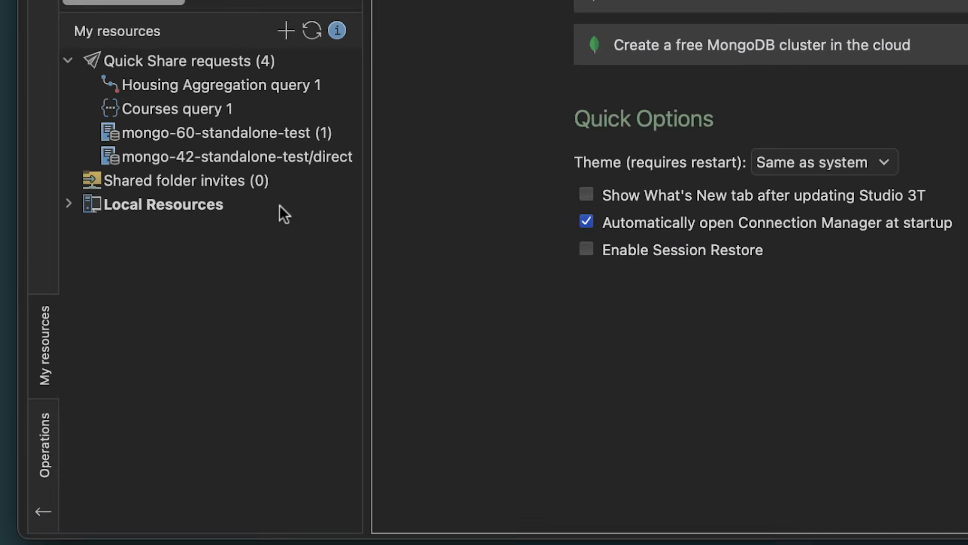
# Expand Local Resources and its My connections folder to examine the saved connections.
pyautogui.click(127, 387)
pyautogui.click(71, 204)
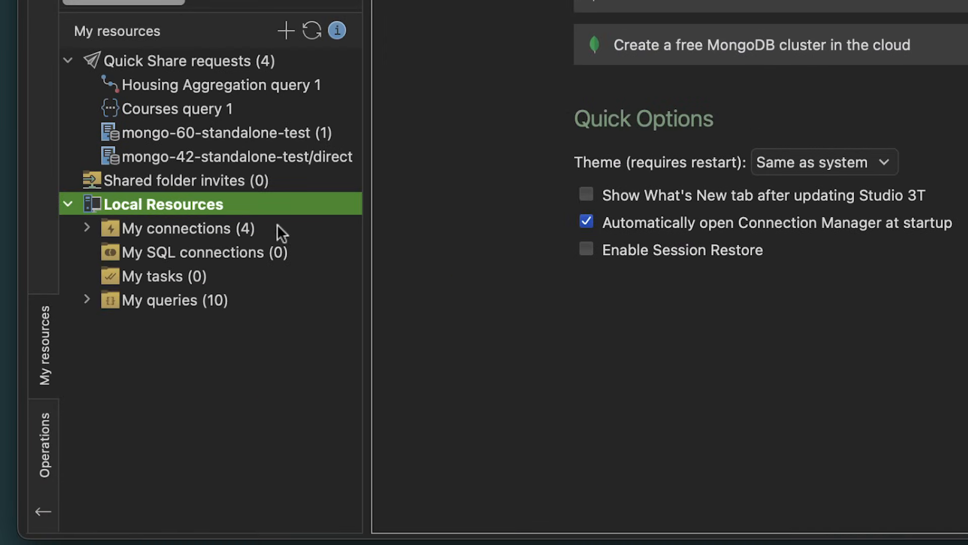
pyautogui.click(306, 230)
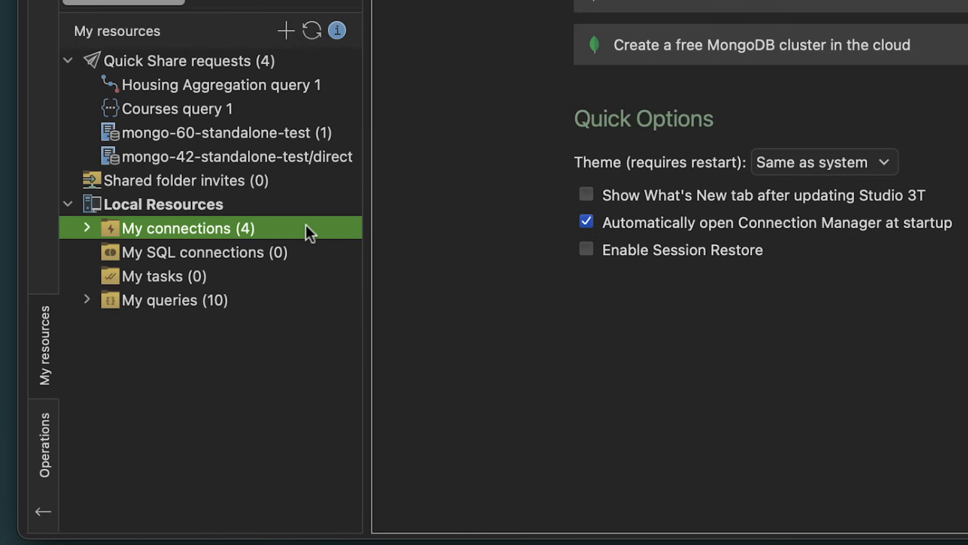
pyautogui.click(87, 226)
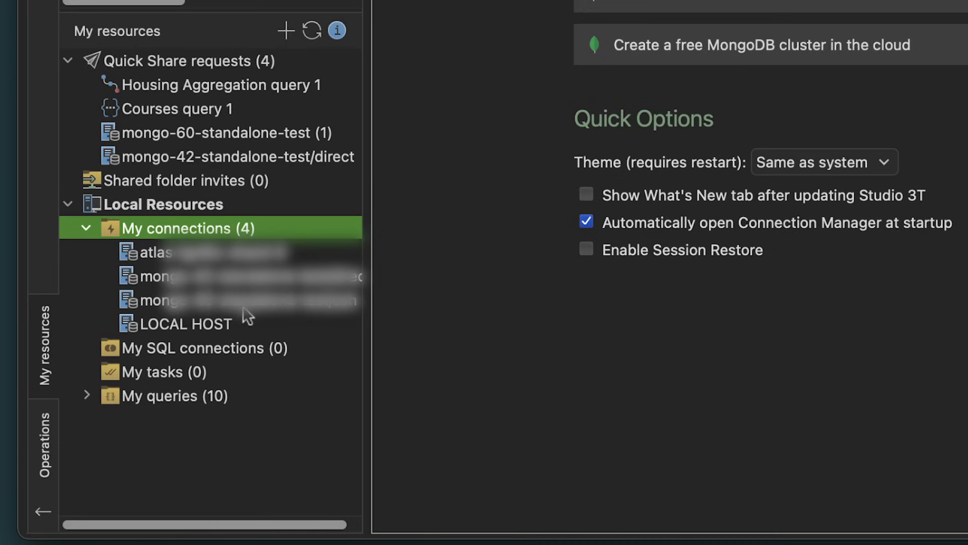
# Check the My SQL connections folder, and expand My queries to examine the saved aggregations, queries, SQL and scripts.
pyautogui.click(286, 348)
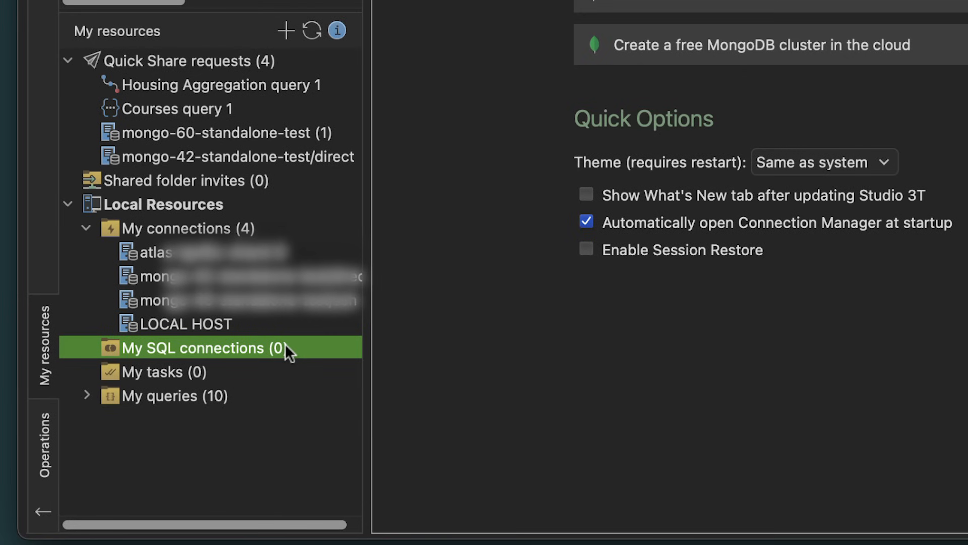
pyautogui.click(257, 398)
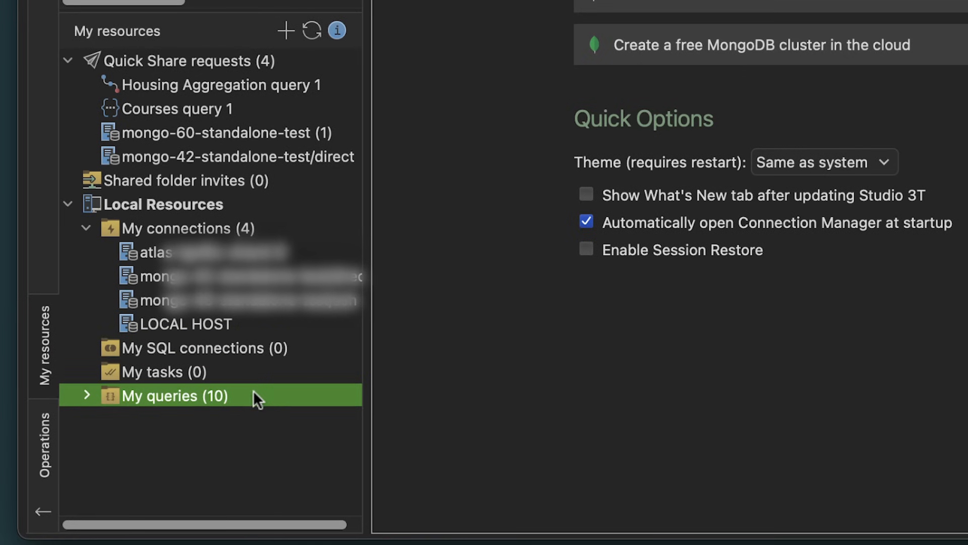
pyautogui.click(85, 393)
pyautogui.scroll(-5, 350, 325)
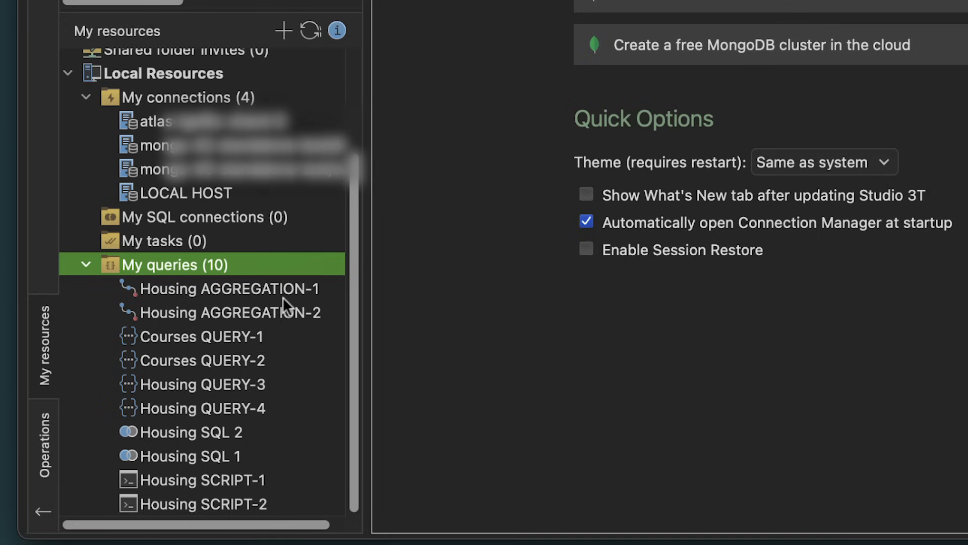
# Start a new shared folder and name it ACME Data Team.
pyautogui.click(285, 34)
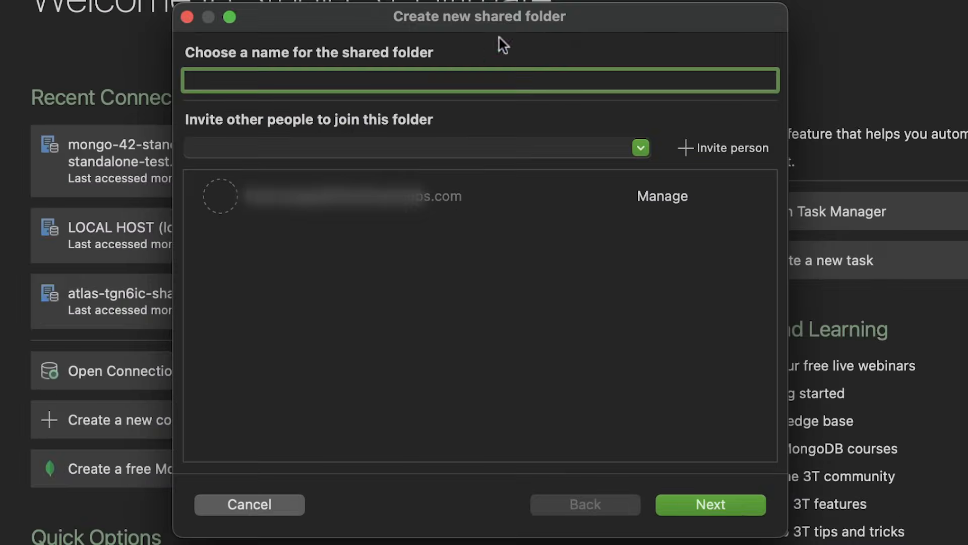
pyautogui.write('ACME D')
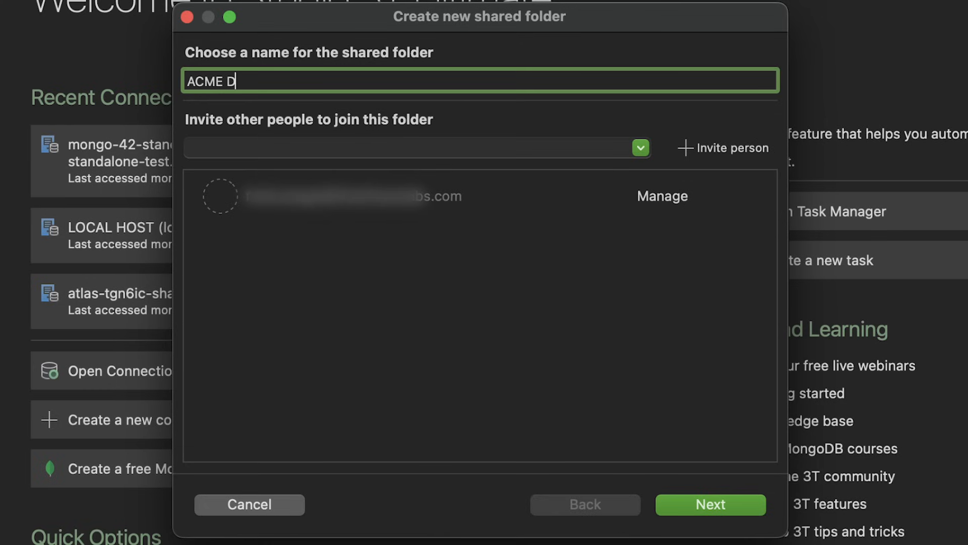
pyautogui.write('ata Team')
# Paste the teammate's e-mail address as the person to invite to the shared folder.
pyautogui.click(441, 137)
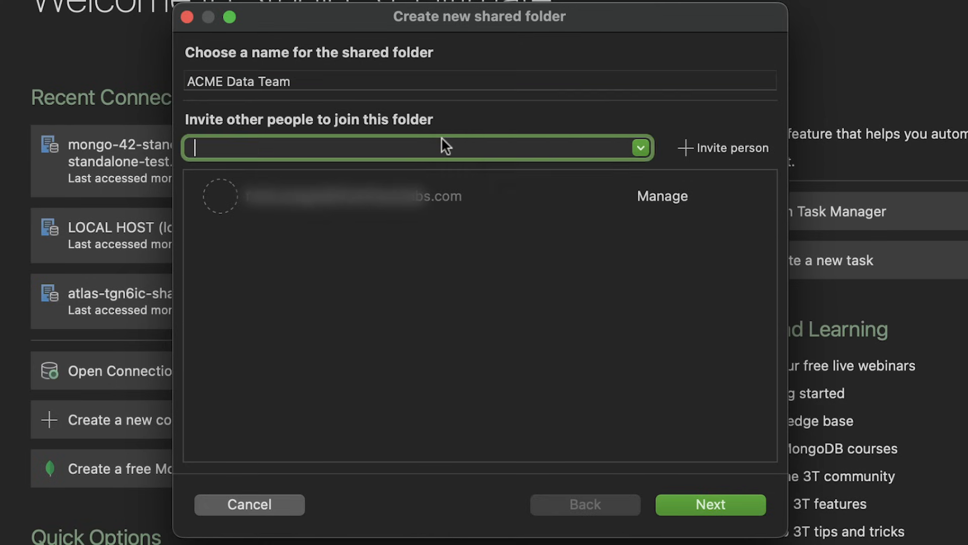
pyautogui.rightClick(441, 140)
pyautogui.click(485, 194)
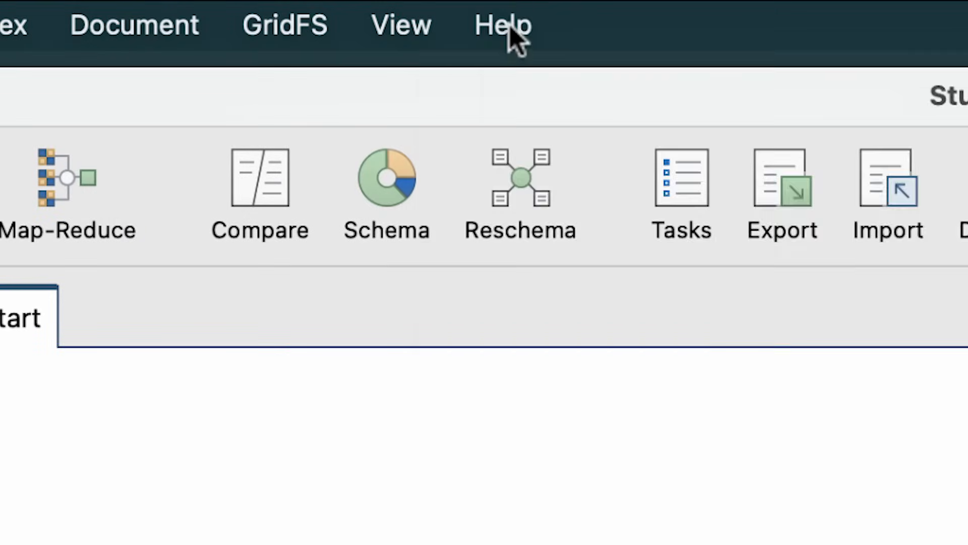
# Look up the signed-in 3T account's e-mail address in the license details and copy it.
pyautogui.click(509, 26)
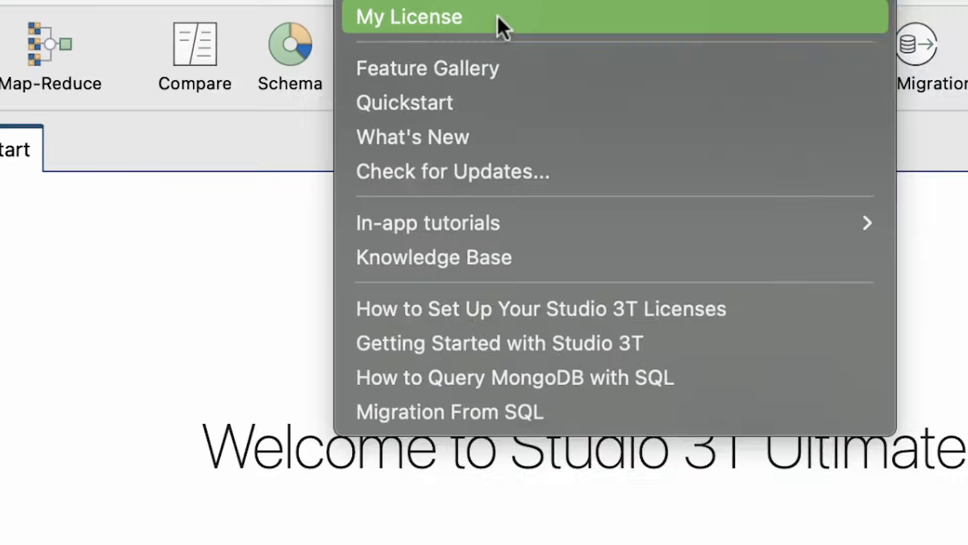
pyautogui.click(670, 156)
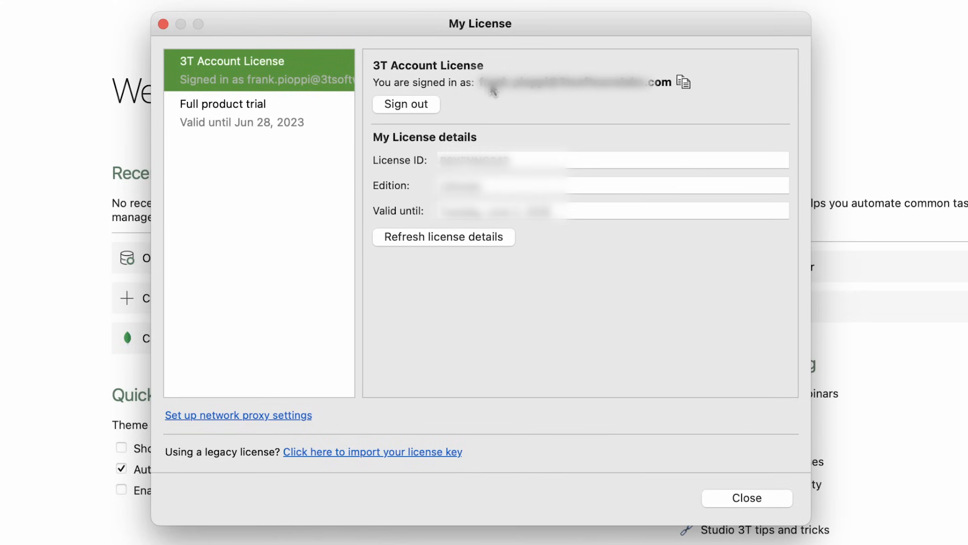
pyautogui.click(683, 83)
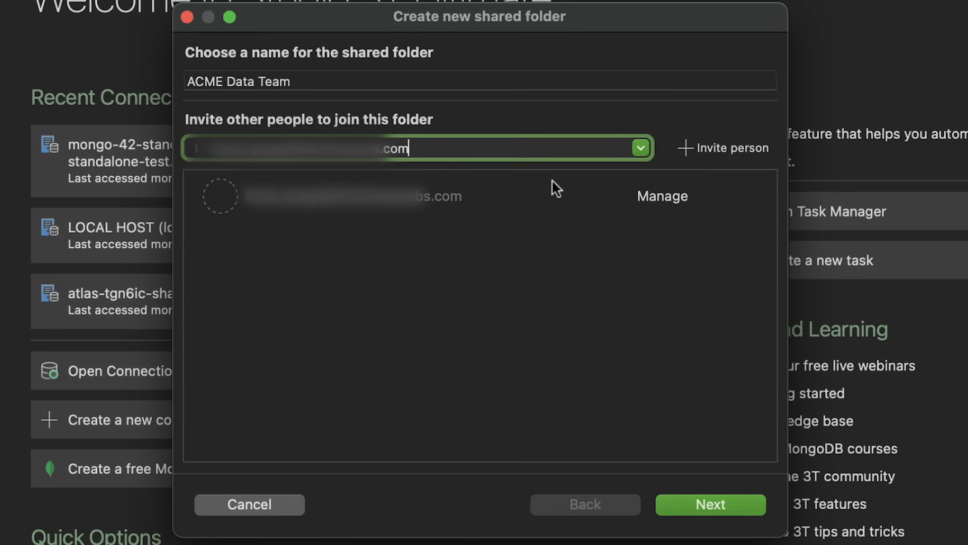
# Add the entered teammate to the shared folder's invitees and set their permission to Manage.
pyautogui.click(683, 147)
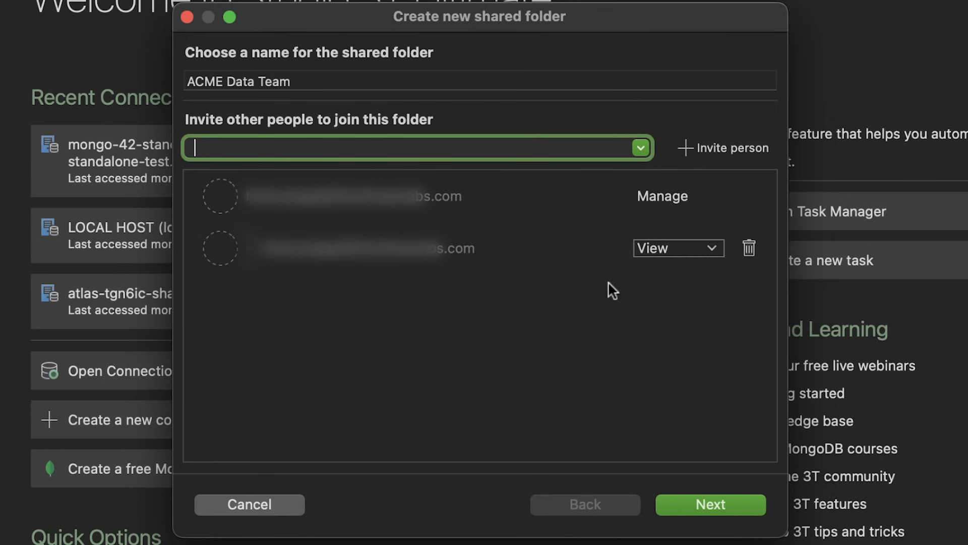
pyautogui.click(711, 246)
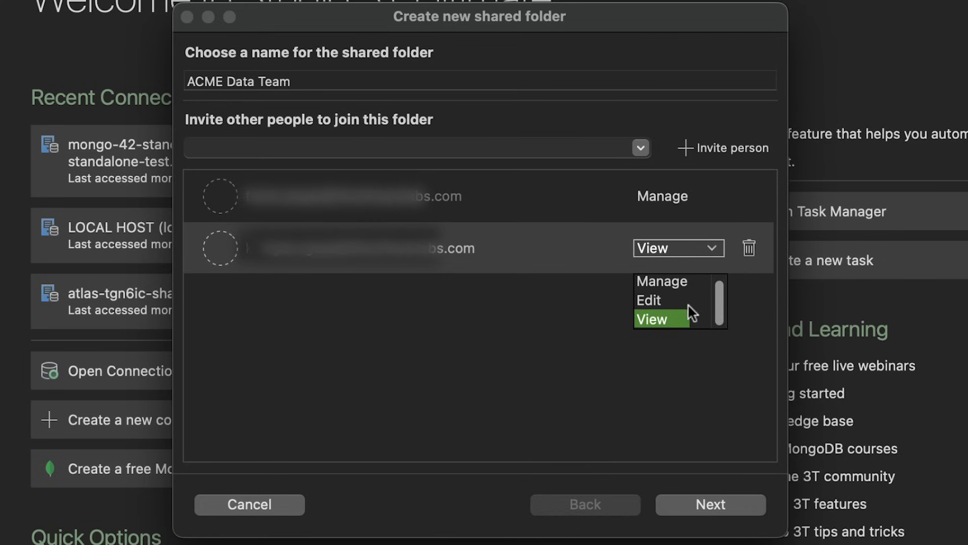
pyautogui.click(695, 279)
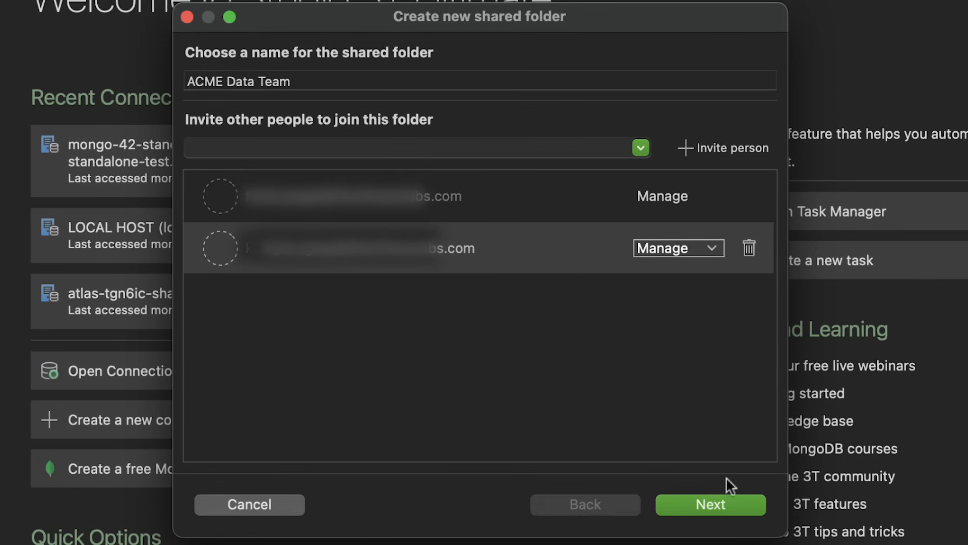
# Continue to the resource selection and create the shared folder without copying any connections into it.
pyautogui.click(719, 498)
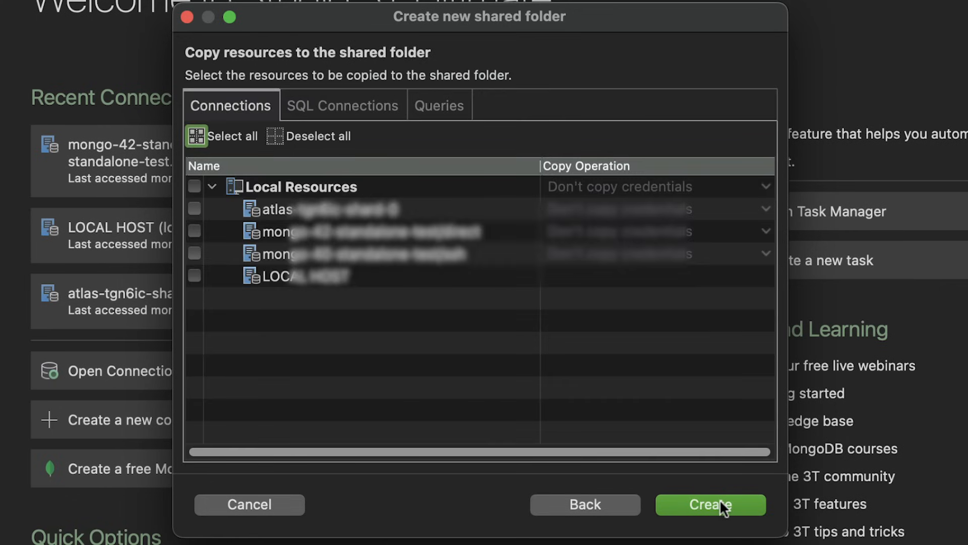
pyautogui.click(400, 216)
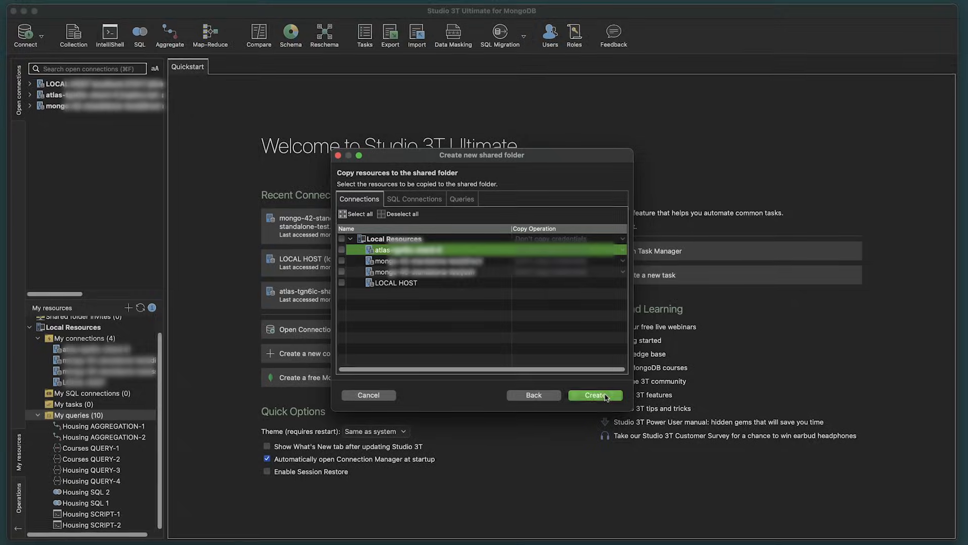
pyautogui.click(729, 500)
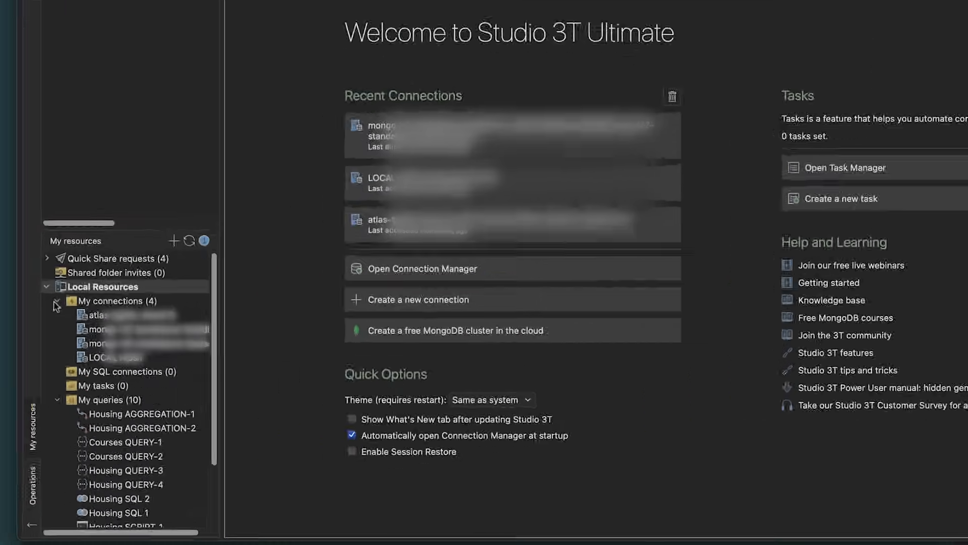
# Collapse the My connections and My queries folders under Local Resources to reveal the ACME Data Team shared folder.
pyautogui.click(56, 302)
pyautogui.click(57, 343)
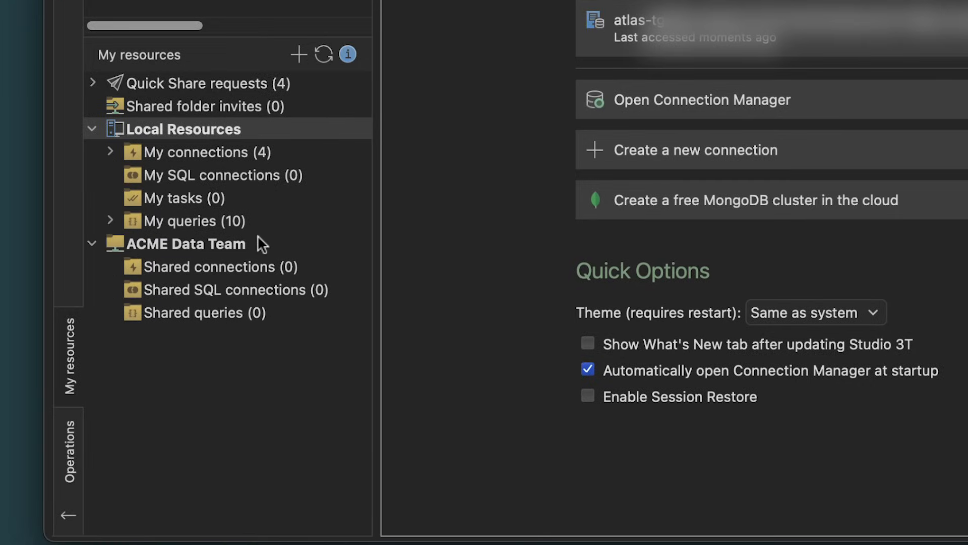
pyautogui.click(273, 133)
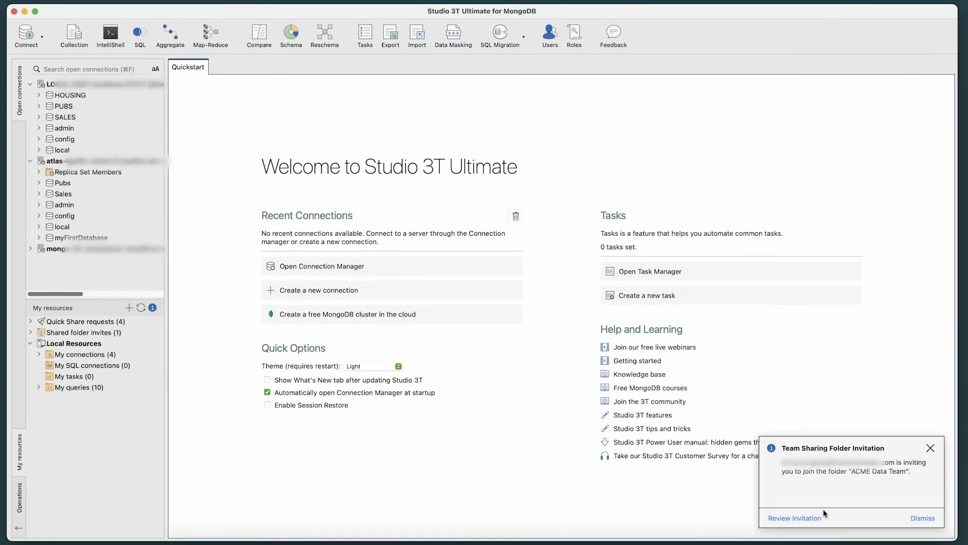
# Accept the invitation to the ACME Data Team folder in the teammate's Studio 3T and close the inviter's acceptance notification.
pyautogui.click(625, 284)
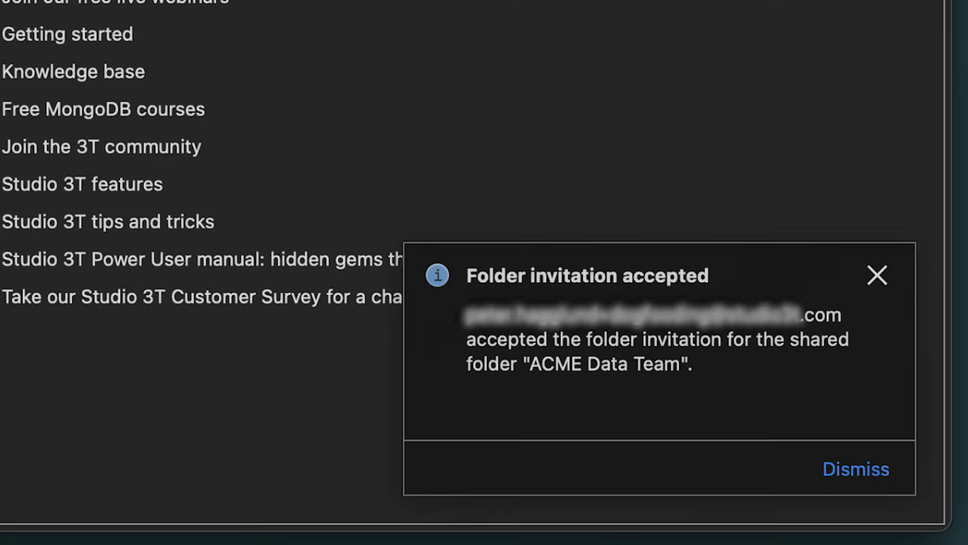
pyautogui.click(877, 281)
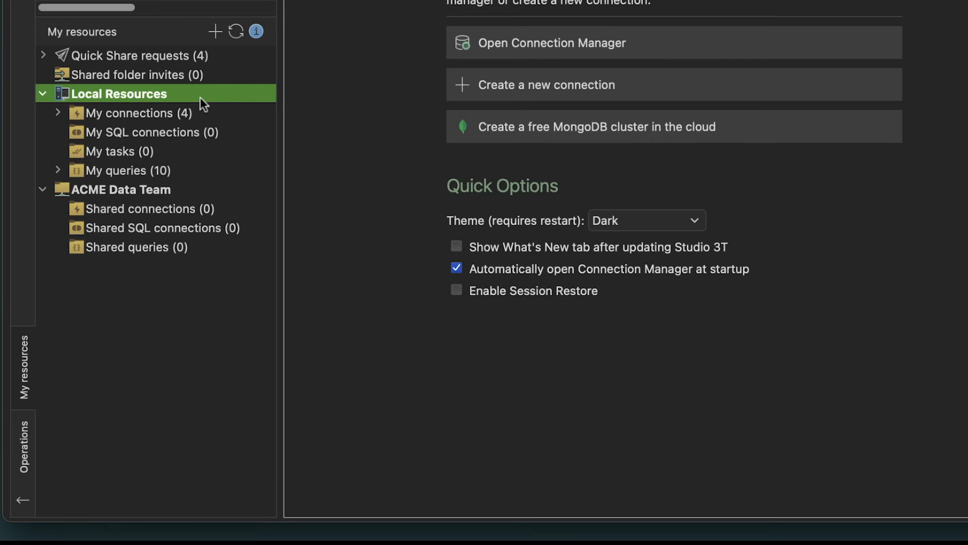
# Move Courses QUERY-1 from My queries into the ACME Data Team folder's Shared queries and expand that folder.
pyautogui.click(58, 170)
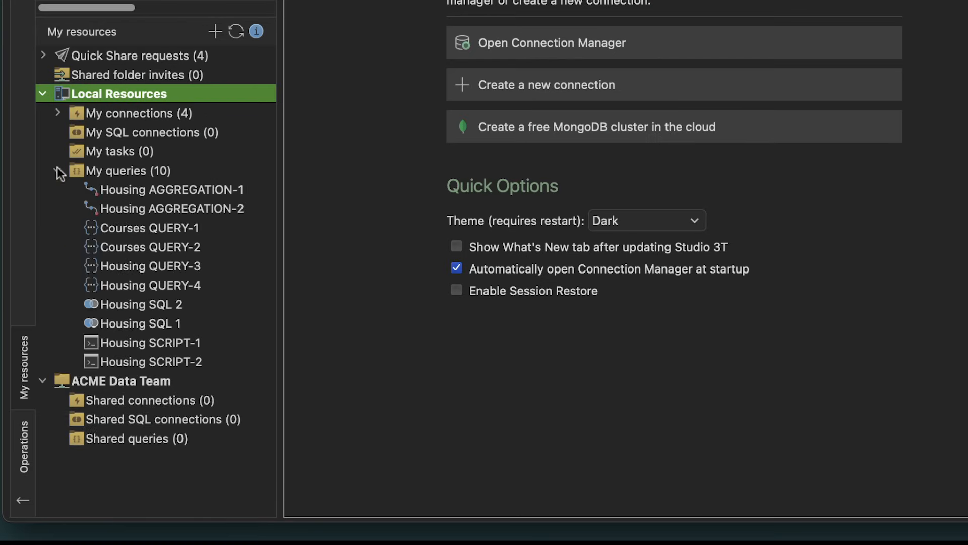
pyautogui.click(182, 230)
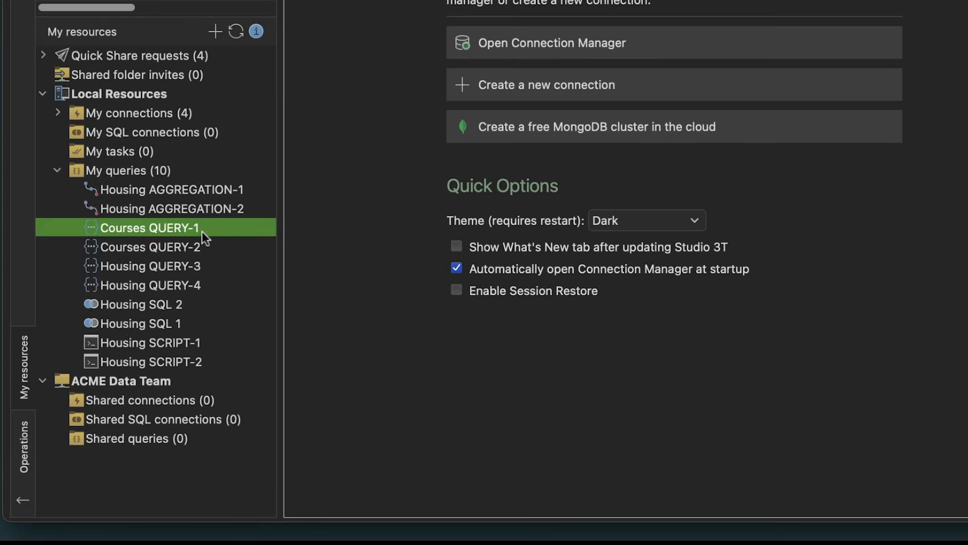
pyautogui.moveTo(202, 231); pyautogui.dragTo(141, 436)
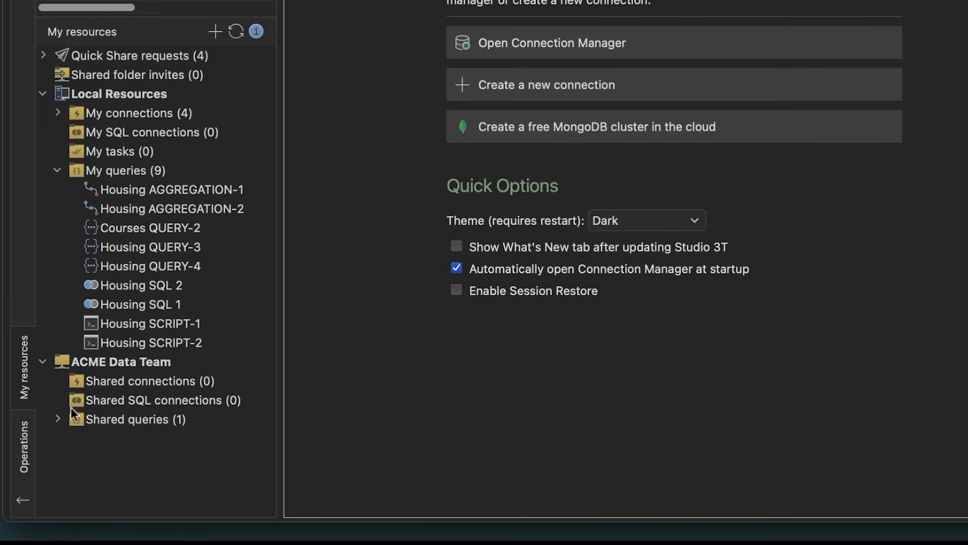
pyautogui.click(58, 419)
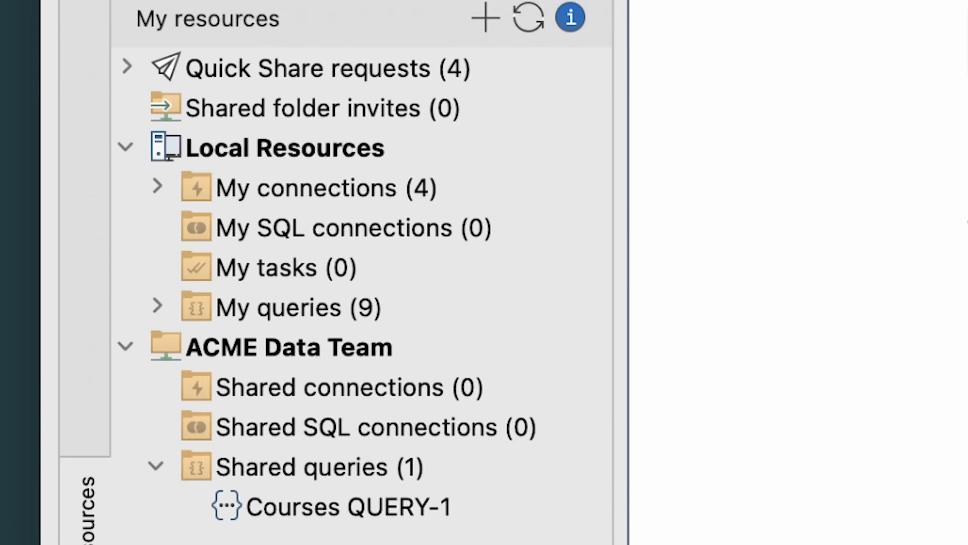
# Load the shared Courses QUERY-1 in the teammate's Studio 3T, targeting a collection in the HOUSING database.
pyautogui.doubleClick(373, 505)
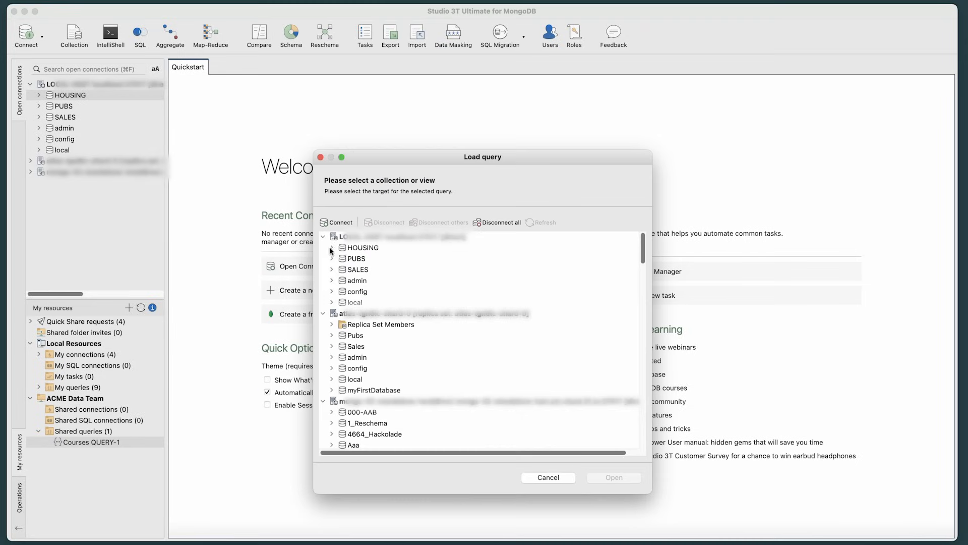
pyautogui.click(331, 248)
pyautogui.click(366, 273)
pyautogui.click(603, 476)
pyautogui.moveTo(730, 367); pyautogui.dragTo(849, 218)
pyautogui.click(902, 214)
pyautogui.click(863, 325)
pyautogui.click(903, 192)
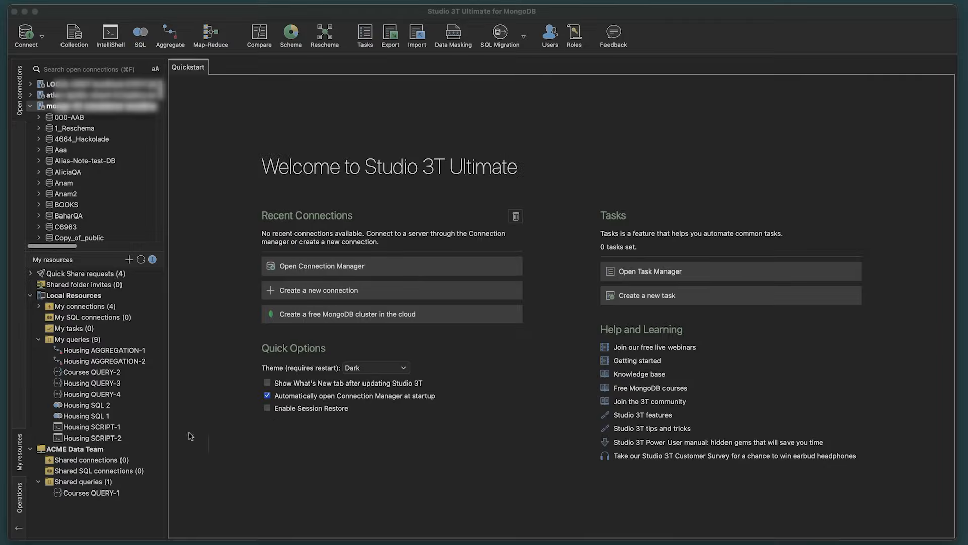
# Load the shared Courses QUERY-1 in the folder owner's Studio 3T against the Housing collection of the local HOUSING database.
pyautogui.click(102, 493)
pyautogui.doubleClick(102, 493)
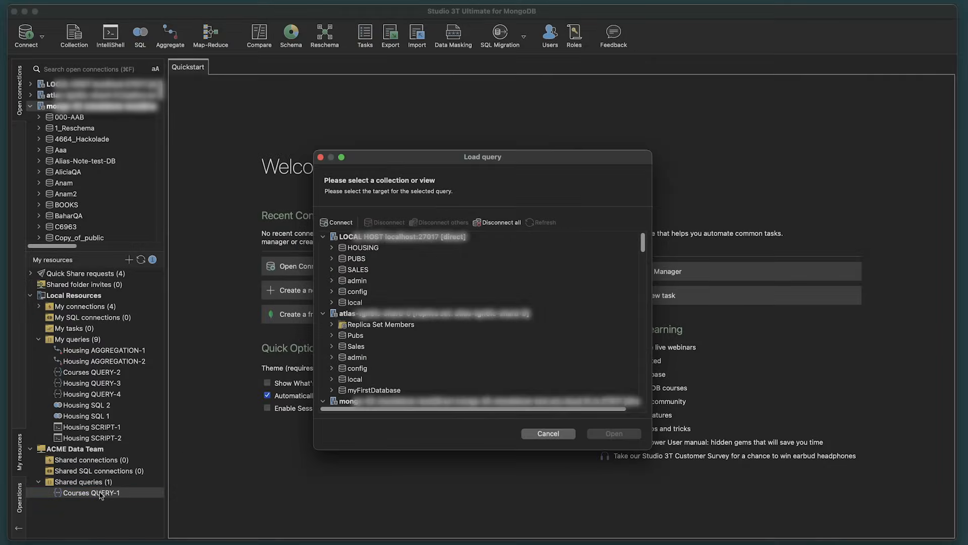
pyautogui.doubleClick(374, 253)
pyautogui.click(374, 269)
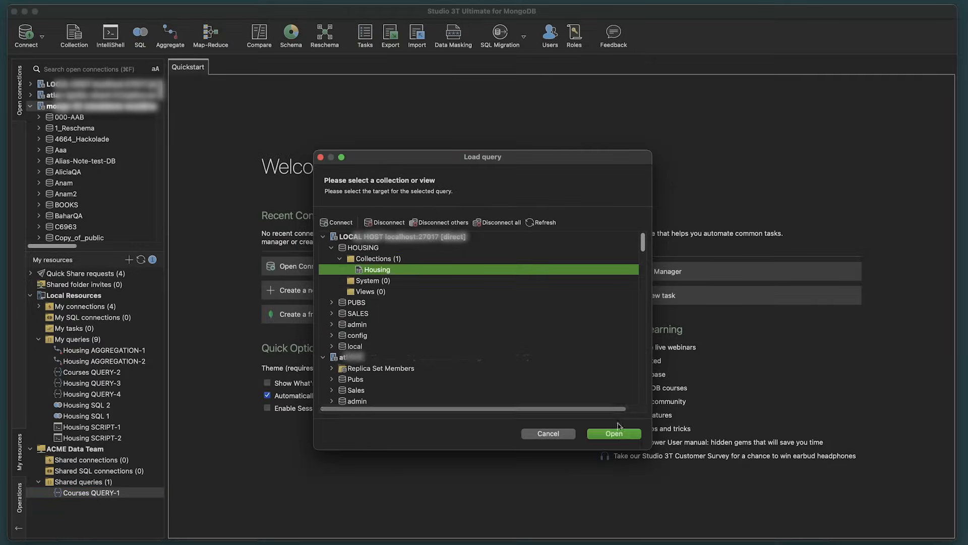
pyautogui.click(622, 433)
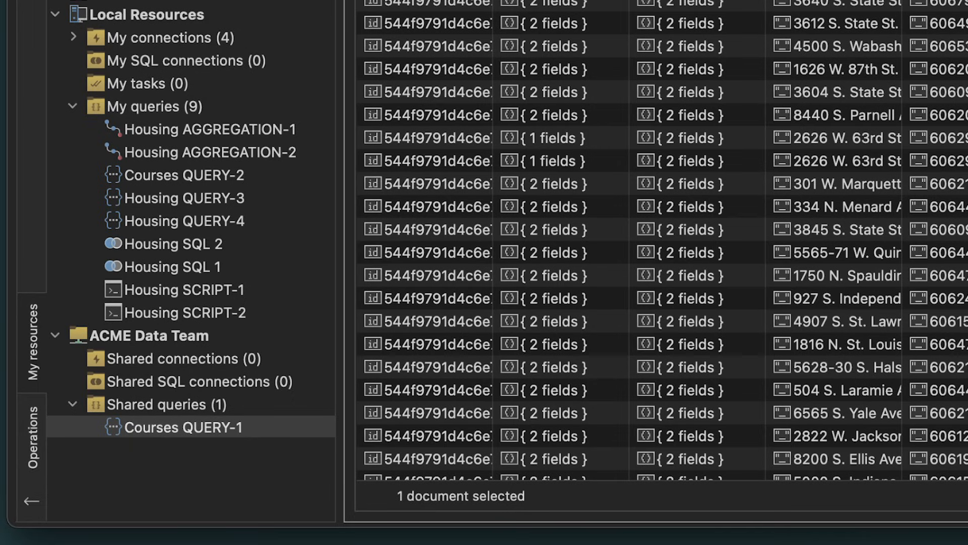
# Open the Query Manager for Courses QUERY-2 in My queries.
pyautogui.rightClick(218, 173)
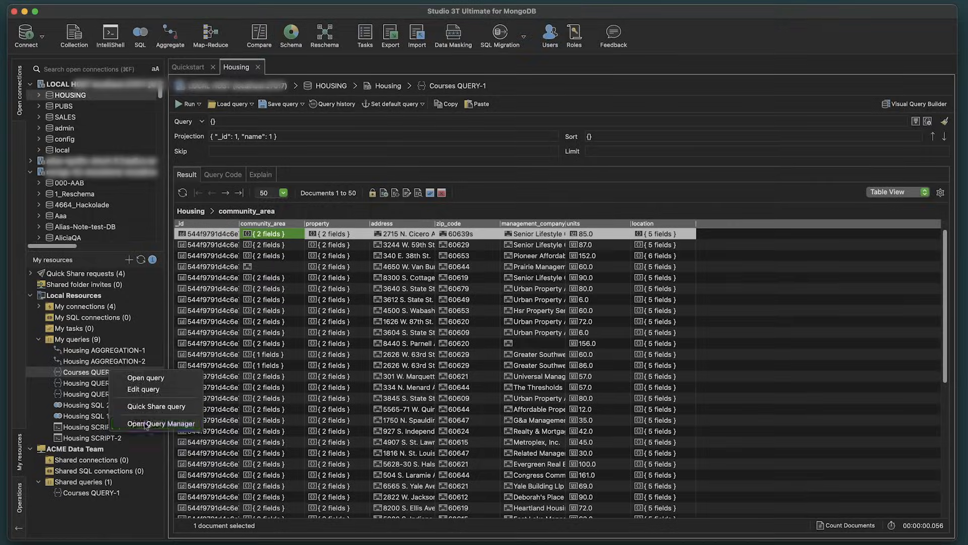
pyautogui.click(294, 278)
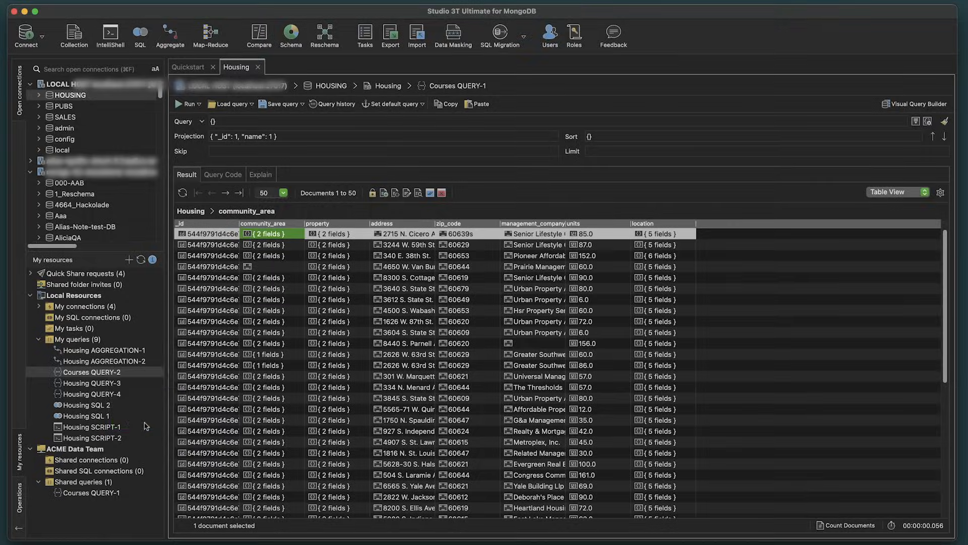